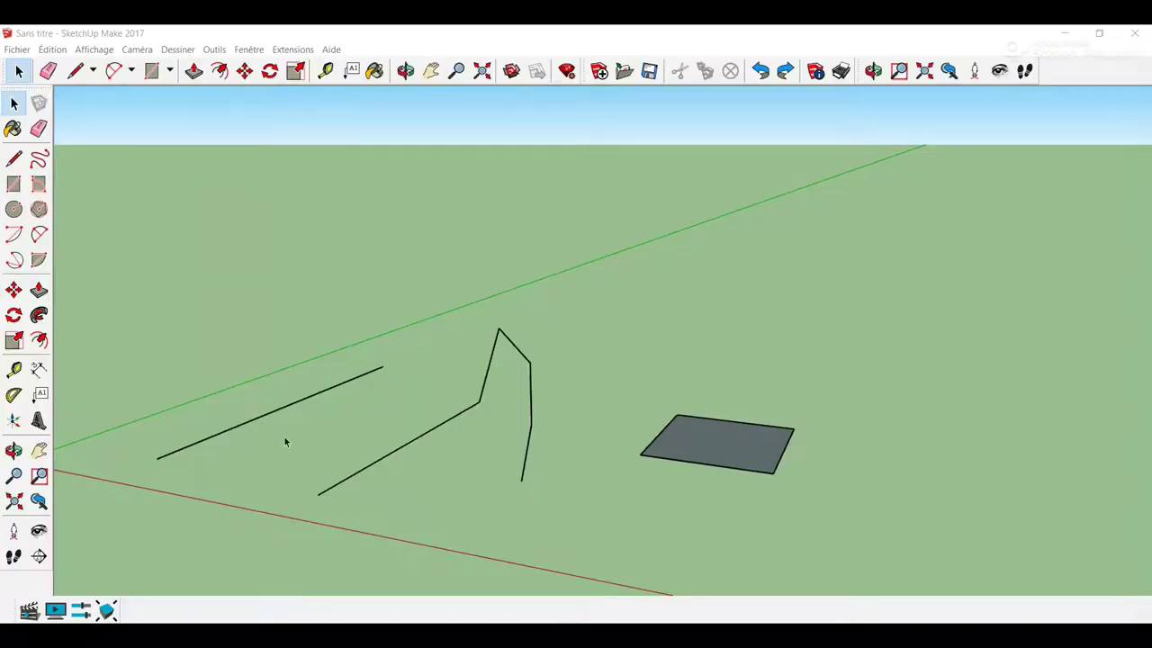
- Move the single left line slightly further left
click(16, 102)
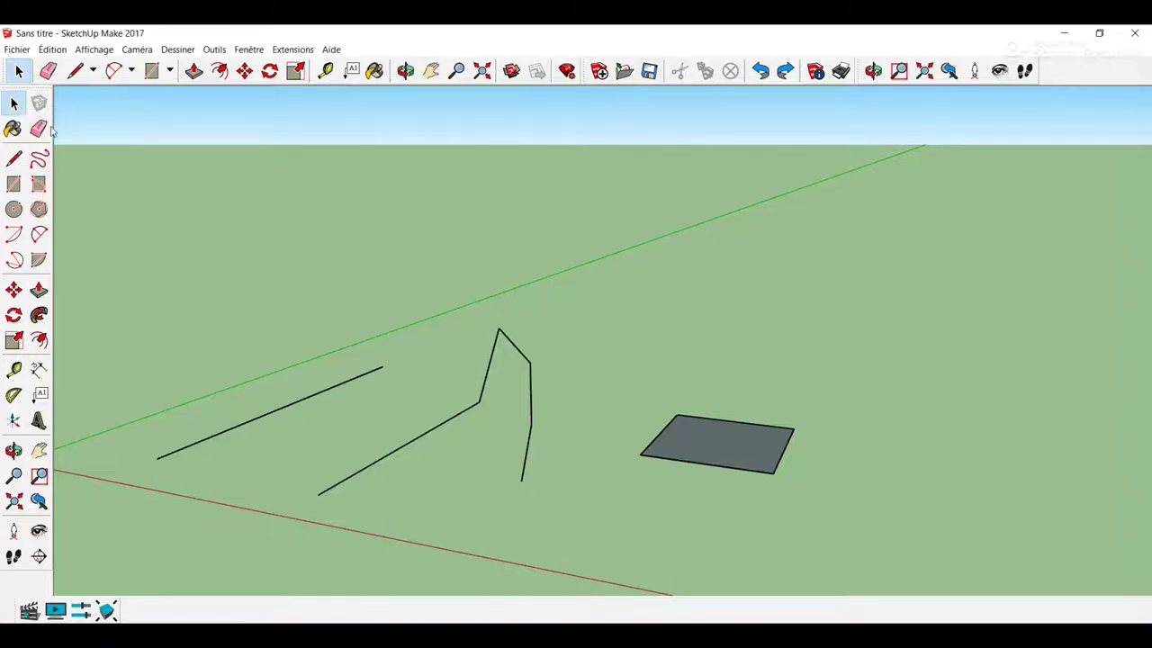
click(280, 410)
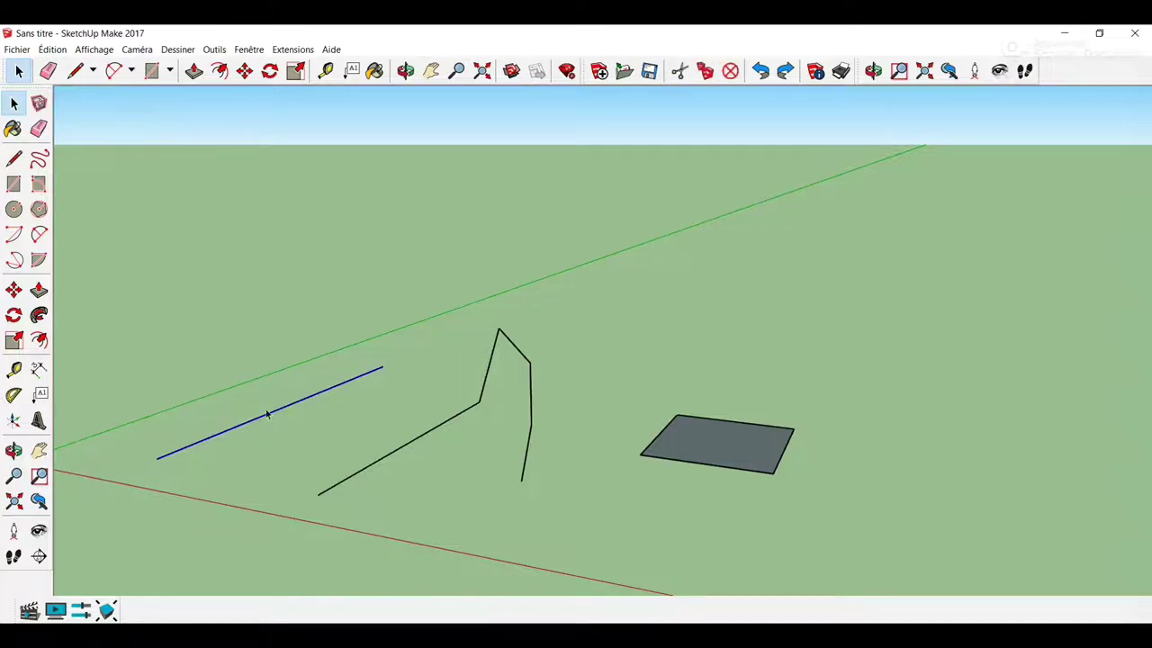
click(13, 290)
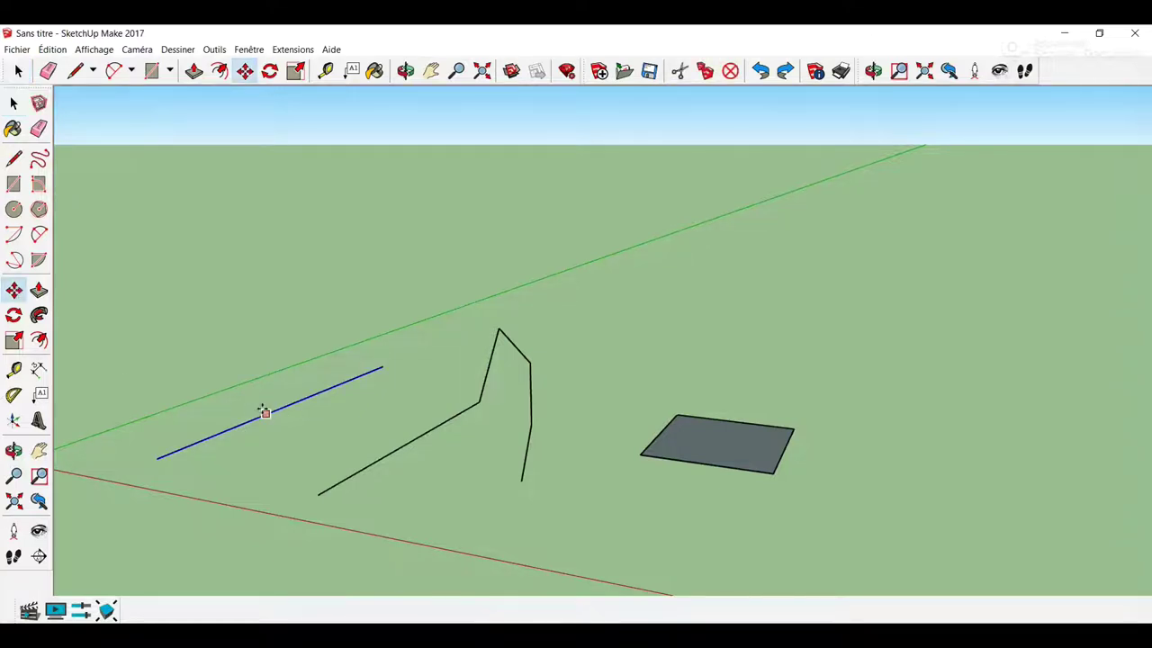
drag(264, 411, 255, 414)
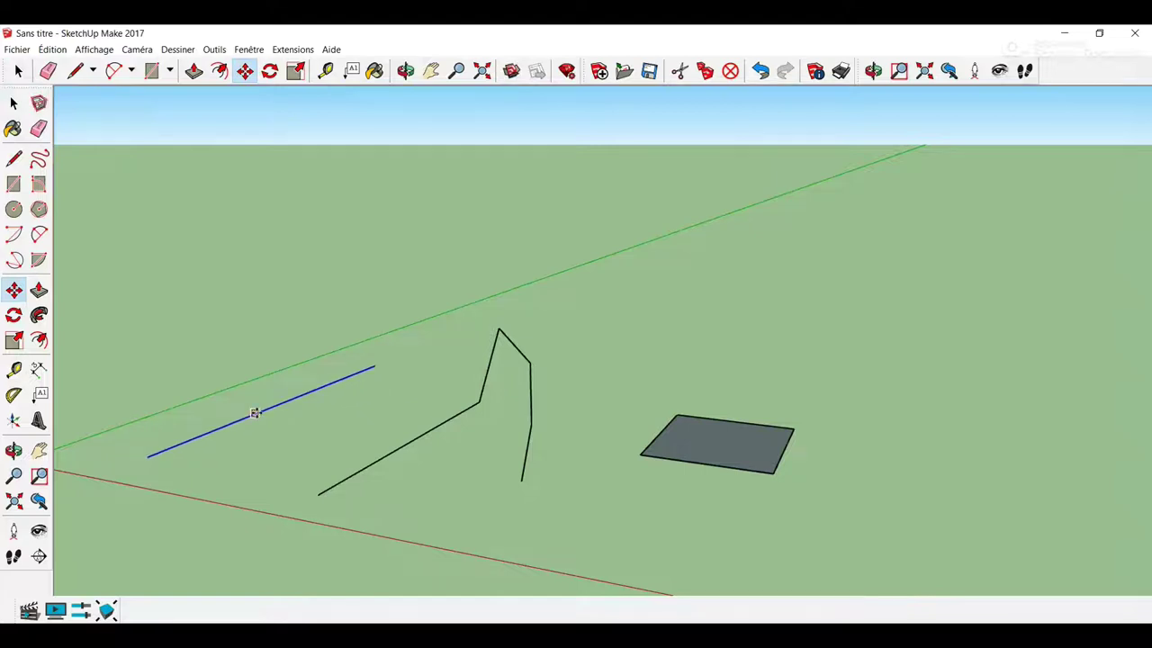
key(space)
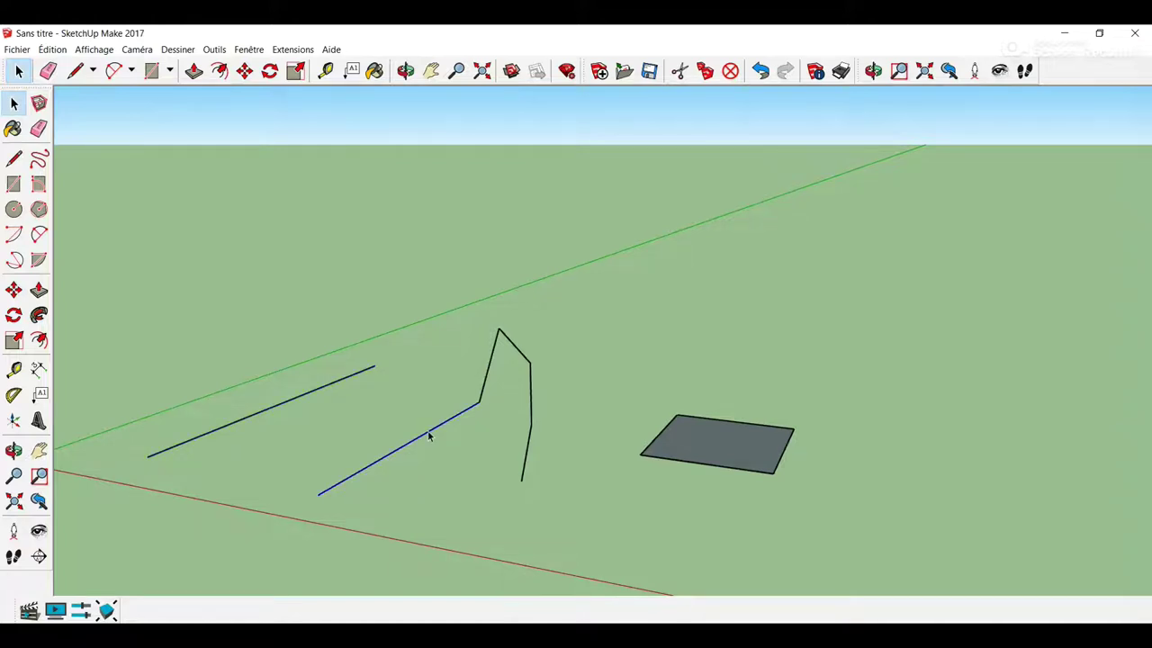
- Nudge the polyline's lower edge slightly, then deselect it
click(14, 290)
drag(423, 434, 427, 433)
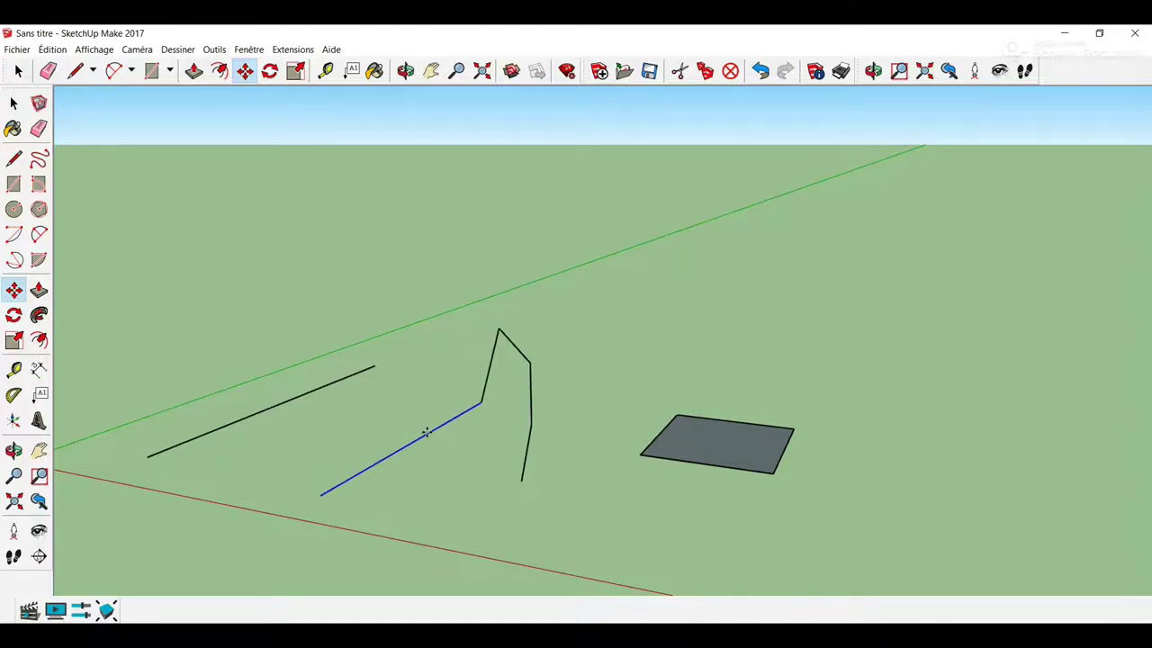
key(space)
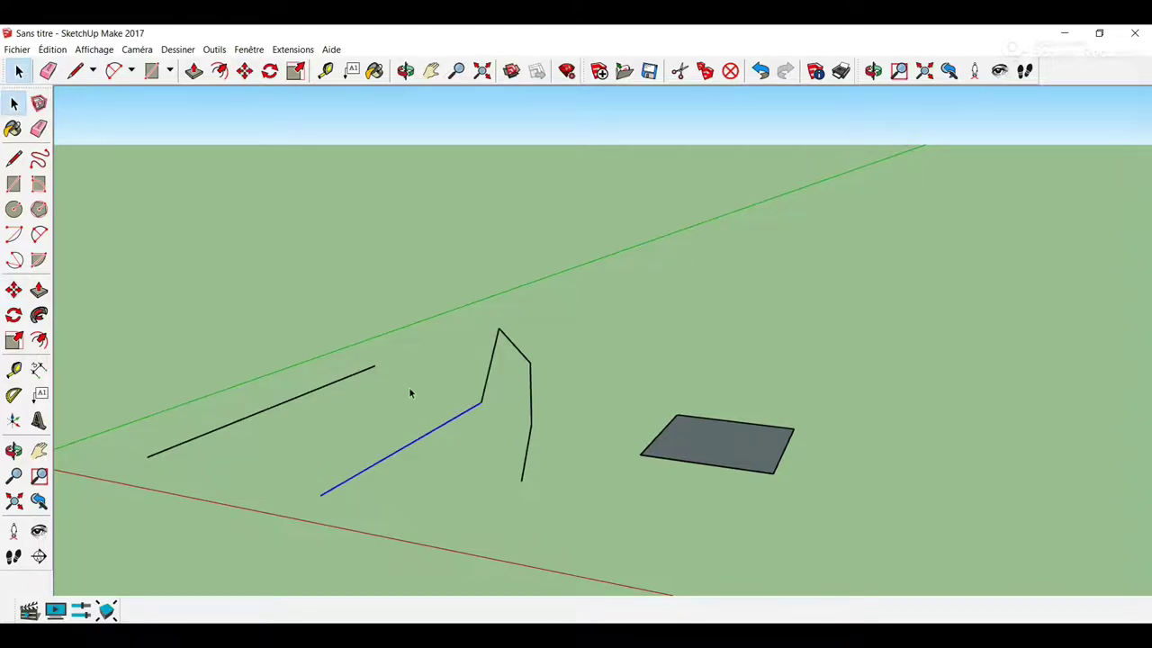
click(348, 129)
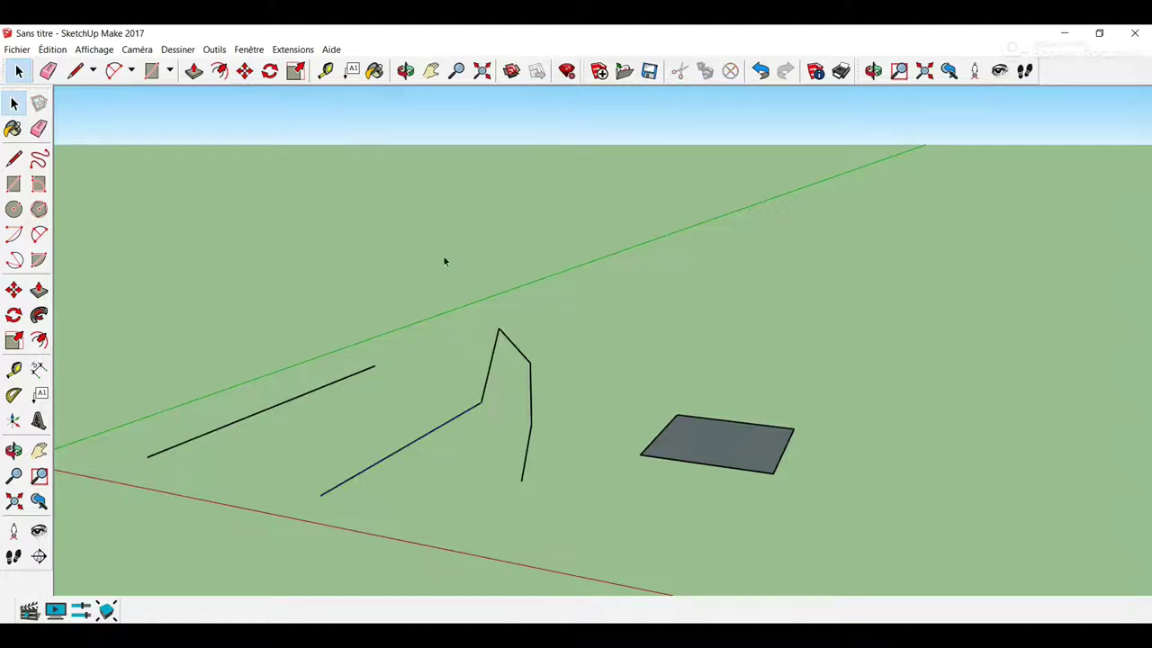
triple_click(438, 432)
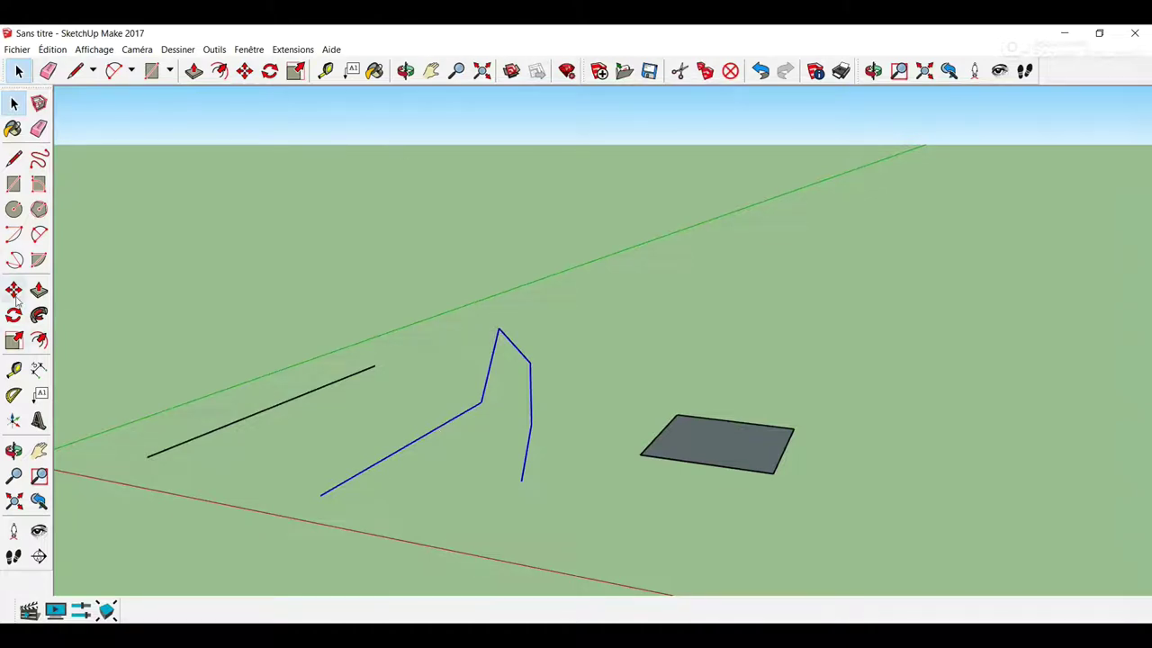
click(13, 290)
click(432, 432)
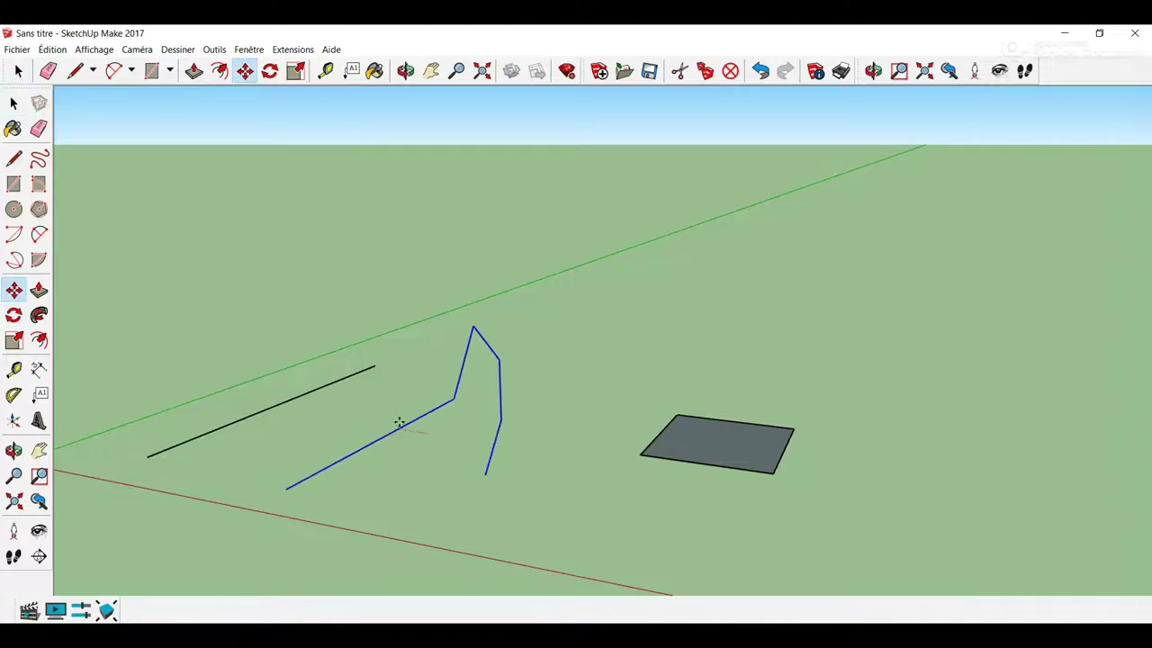
click(431, 433)
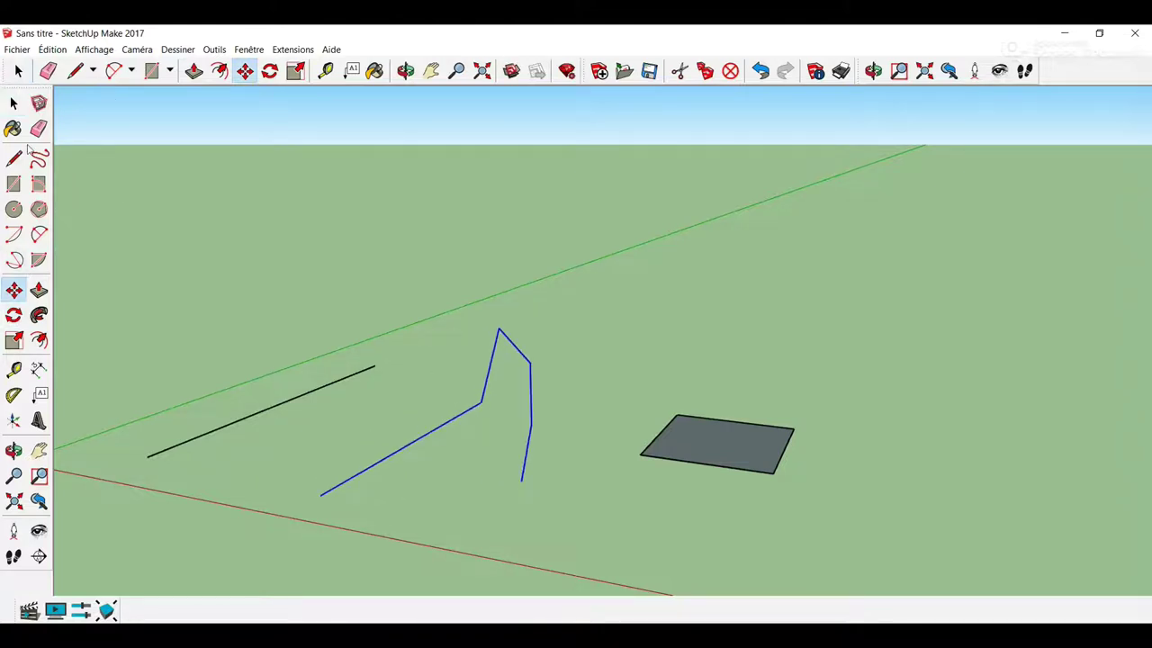
click(13, 104)
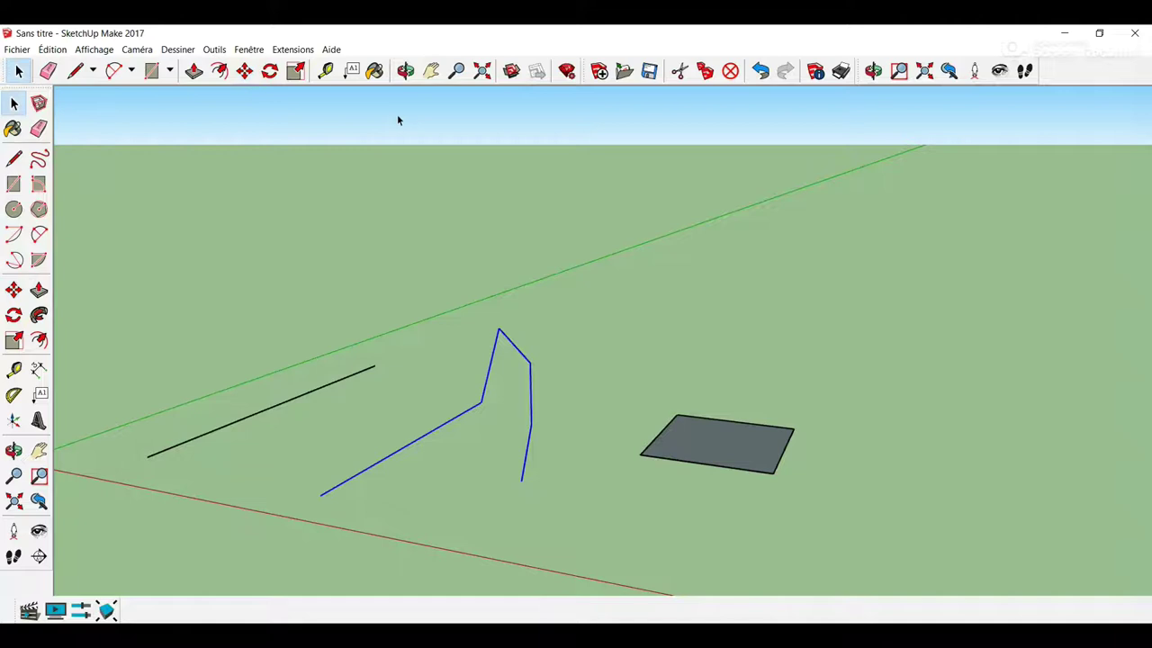
click(587, 397)
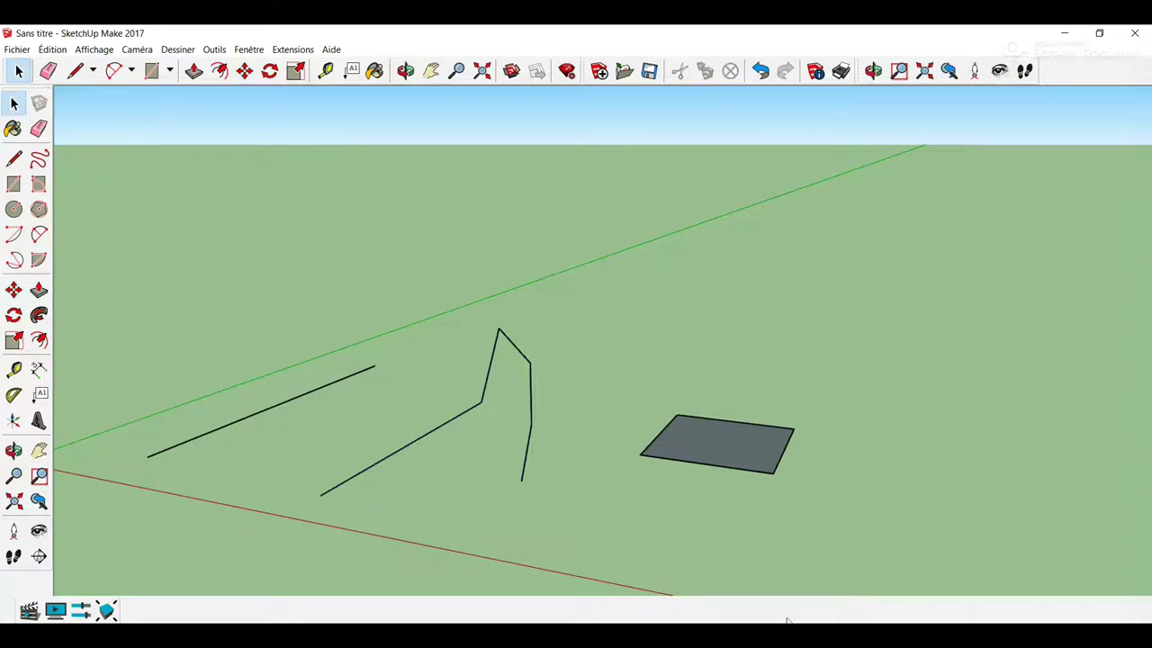
click(707, 456)
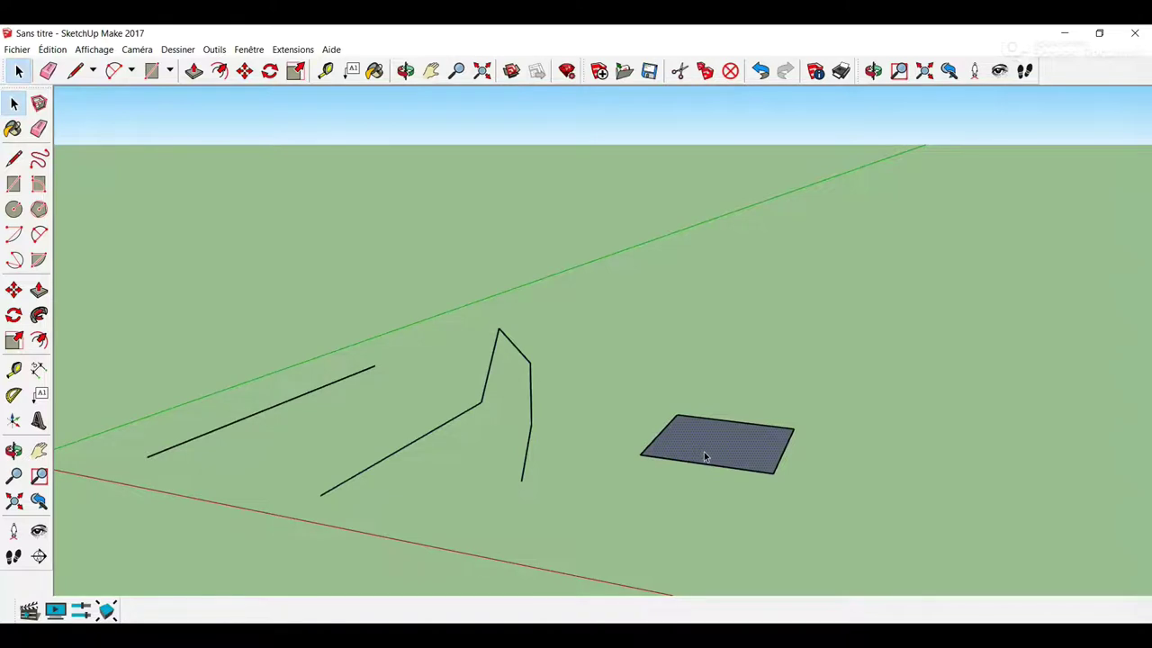
click(563, 115)
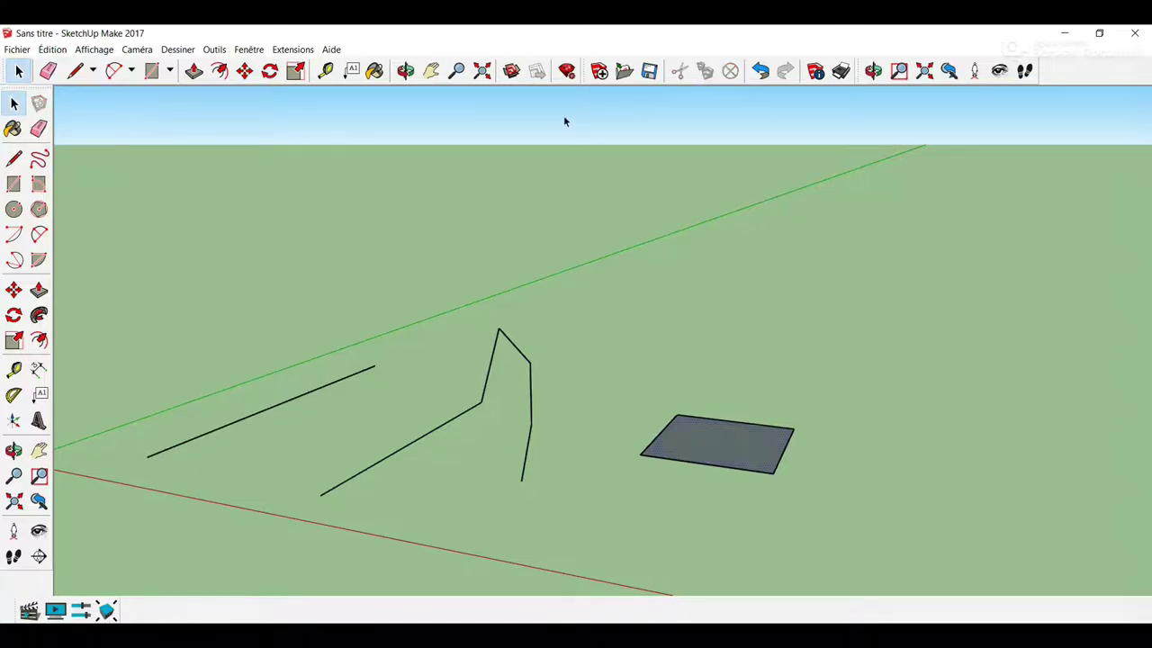
- Push/pull the grey rectangle up into a box, then window-select its top face
click(38, 290)
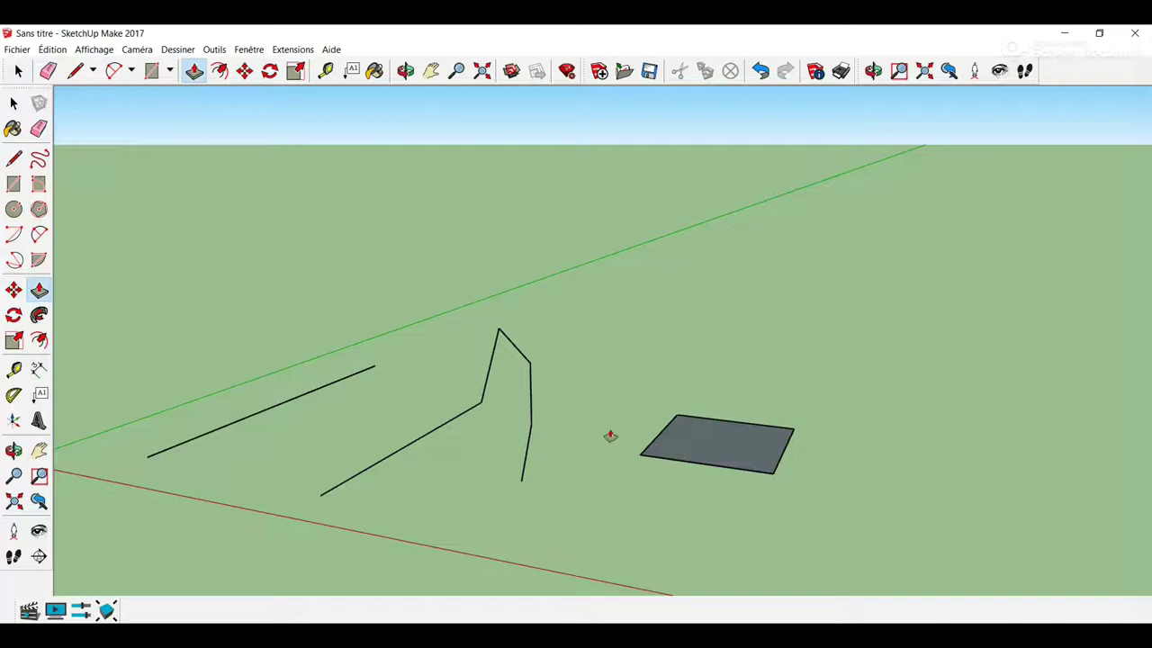
drag(711, 444, 717, 352)
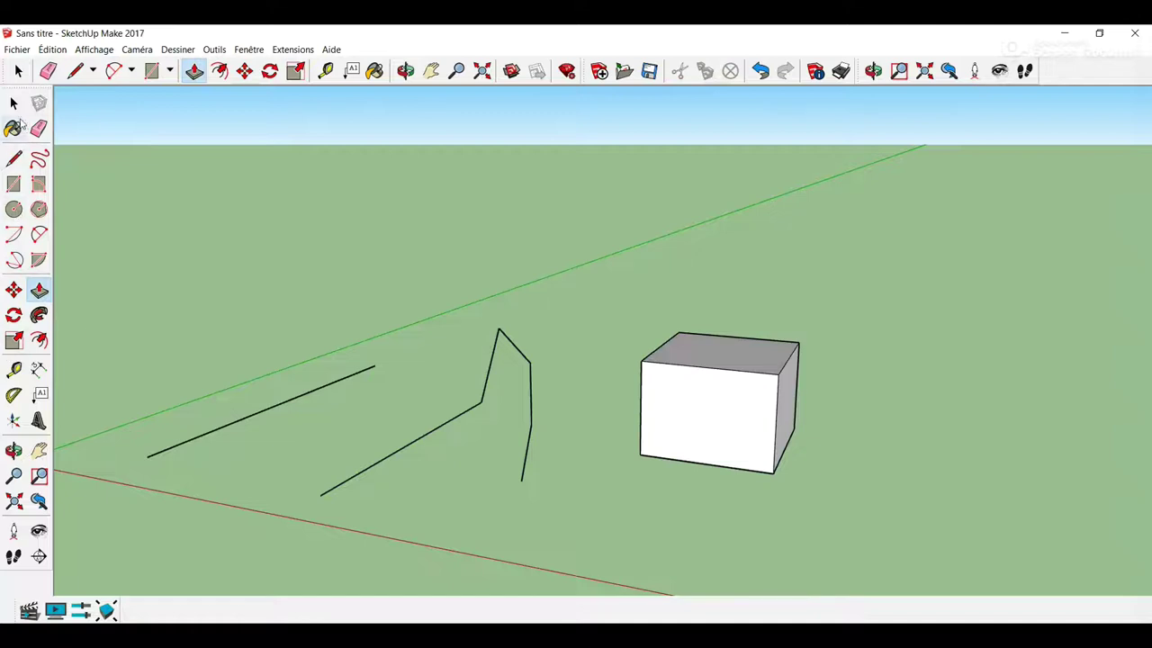
click(15, 104)
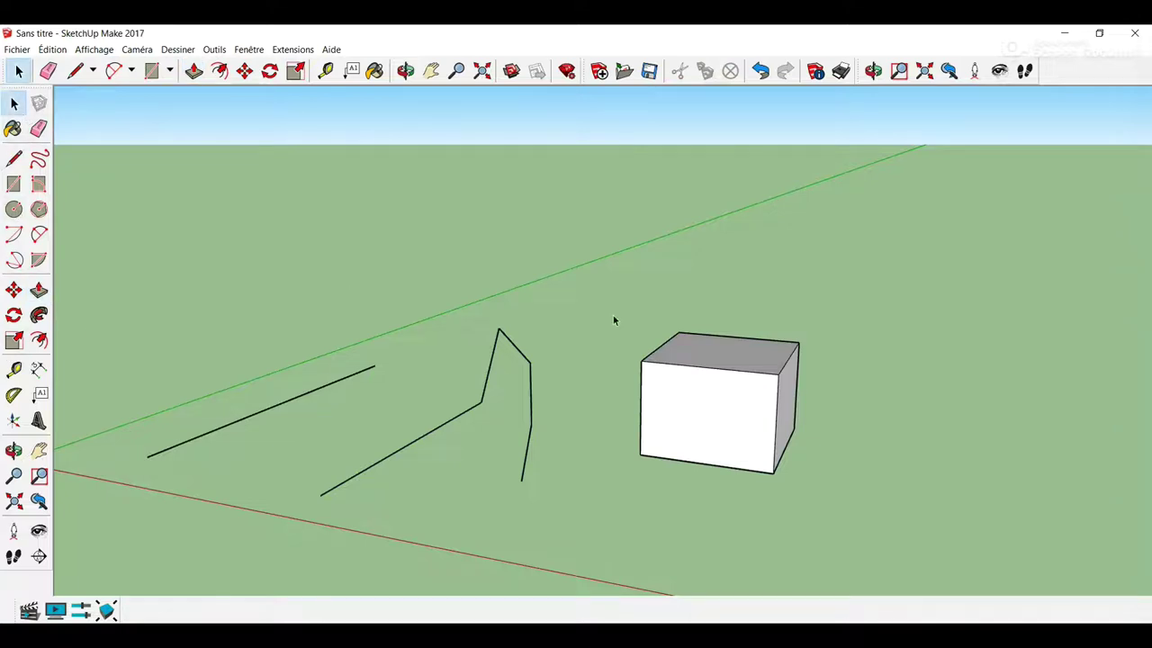
mouse_move(591, 306)
mouse_down()
mouse_move(863, 348)
mouse_move(888, 397)
mouse_up()
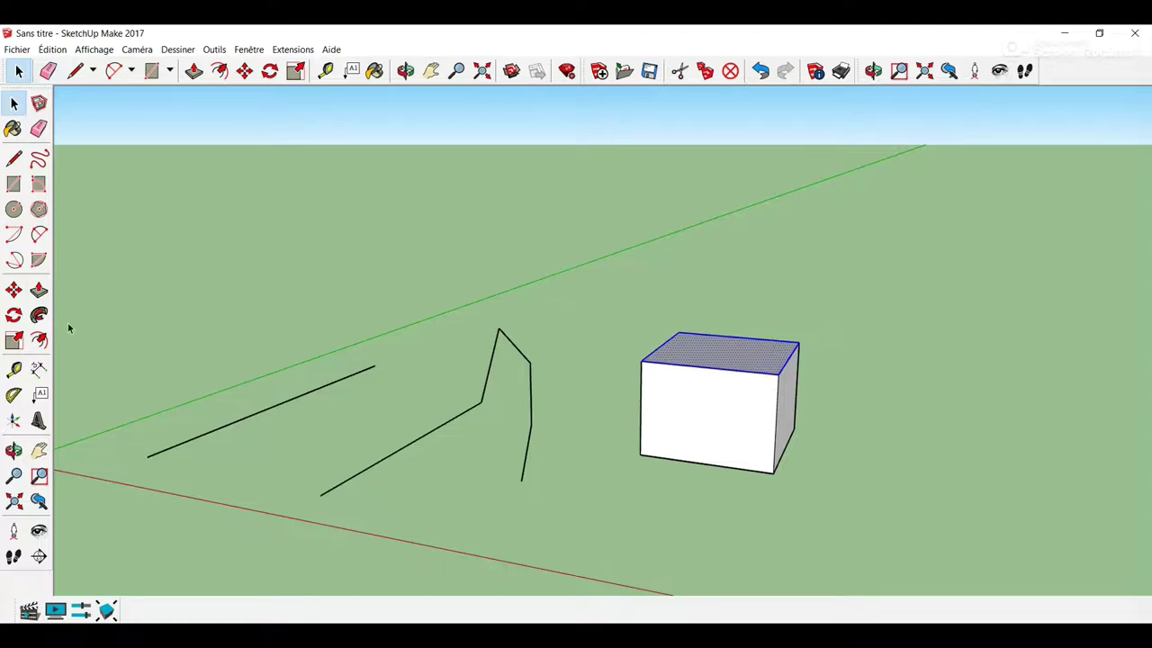
- Move the box's top face back above its base to square the box up
click(14, 290)
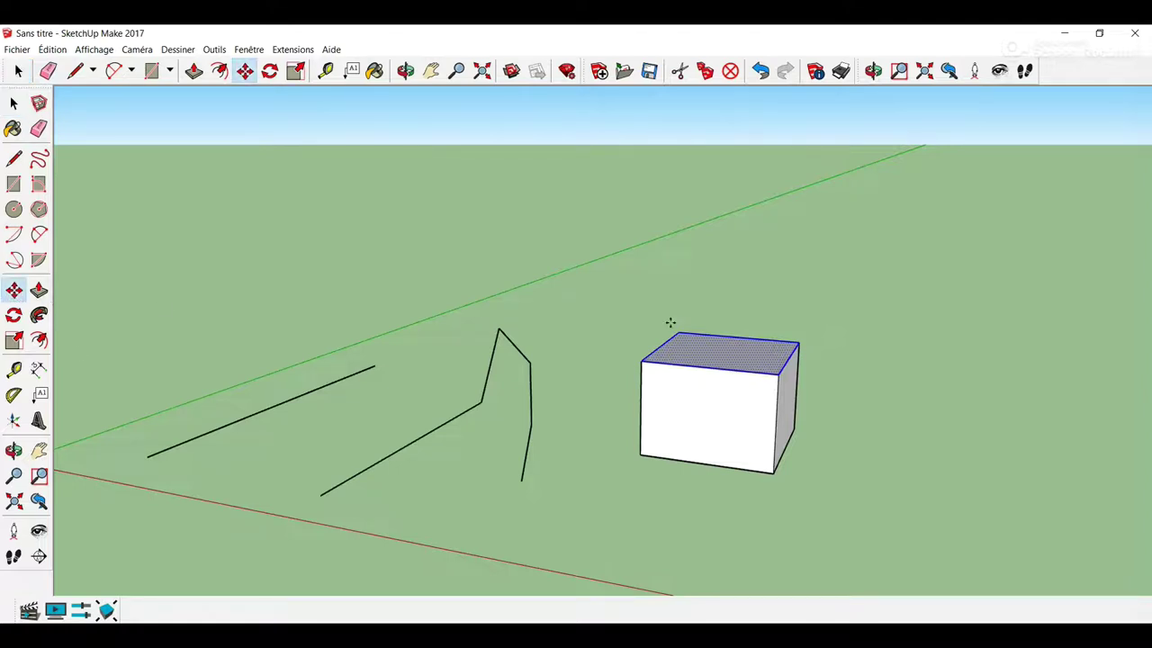
click(761, 355)
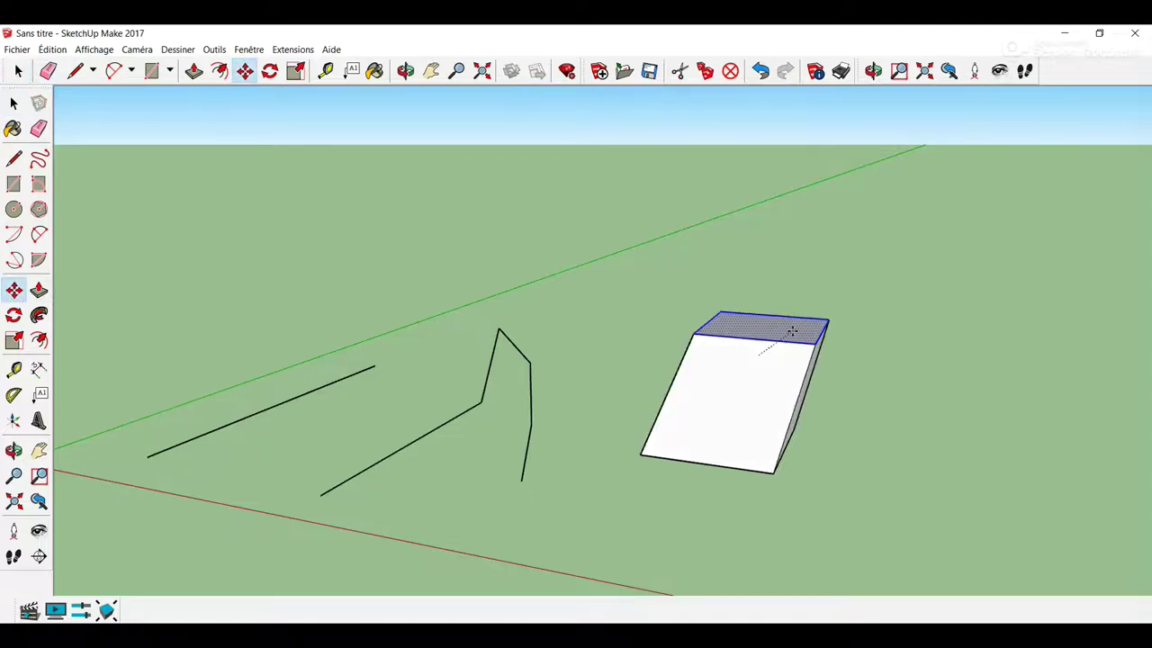
click(766, 363)
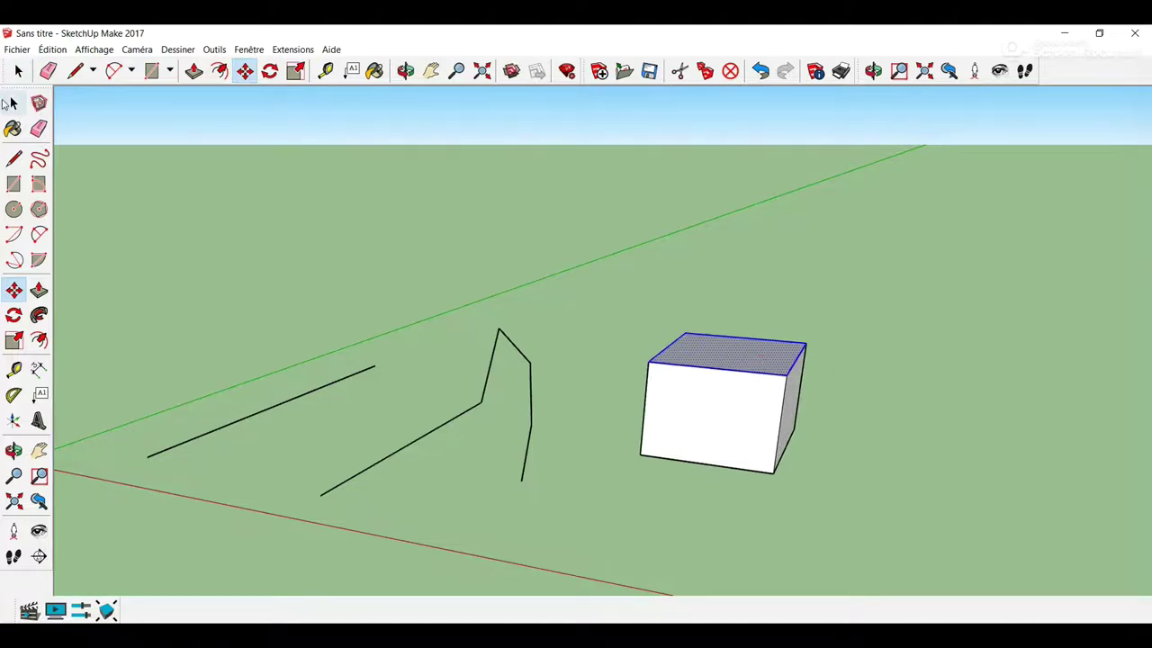
click(13, 104)
click(303, 118)
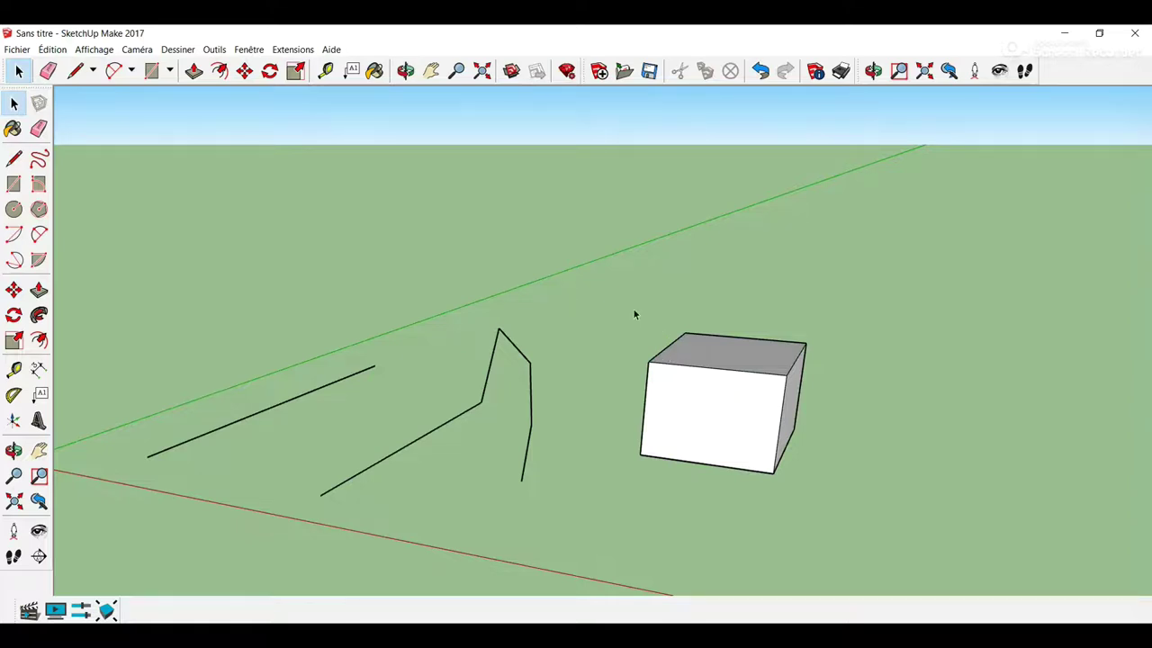
- Window-select the whole box and move it slightly to the right
mouse_move(853, 320)
mouse_down()
mouse_move(639, 323)
mouse_move(615, 407)
mouse_up()
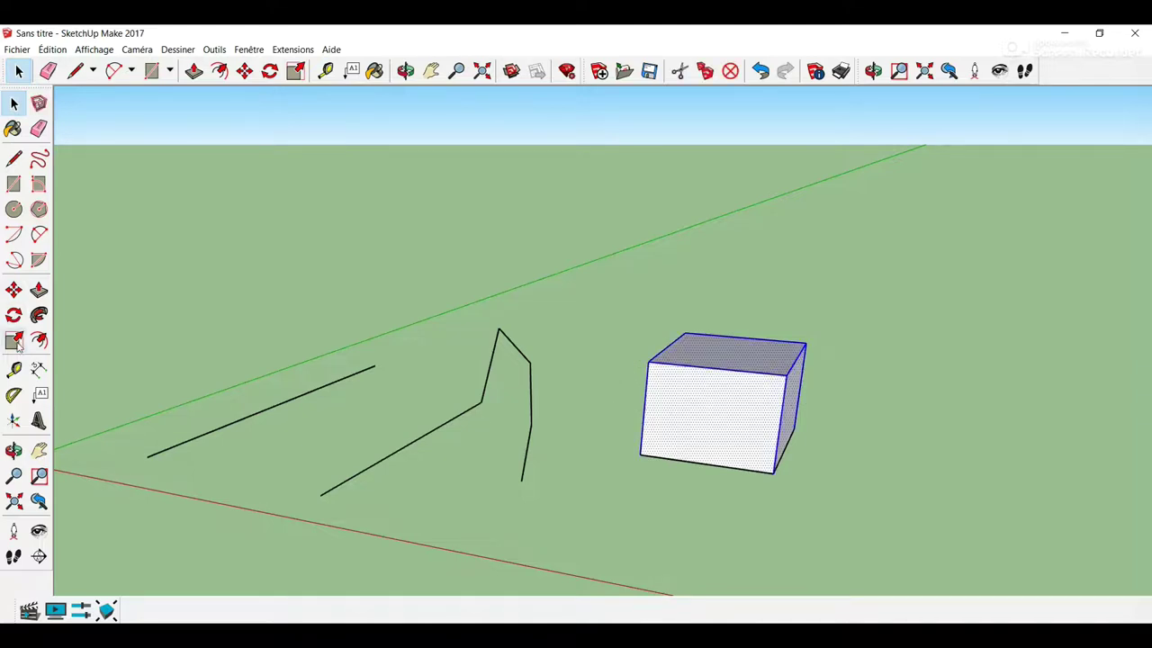
click(13, 290)
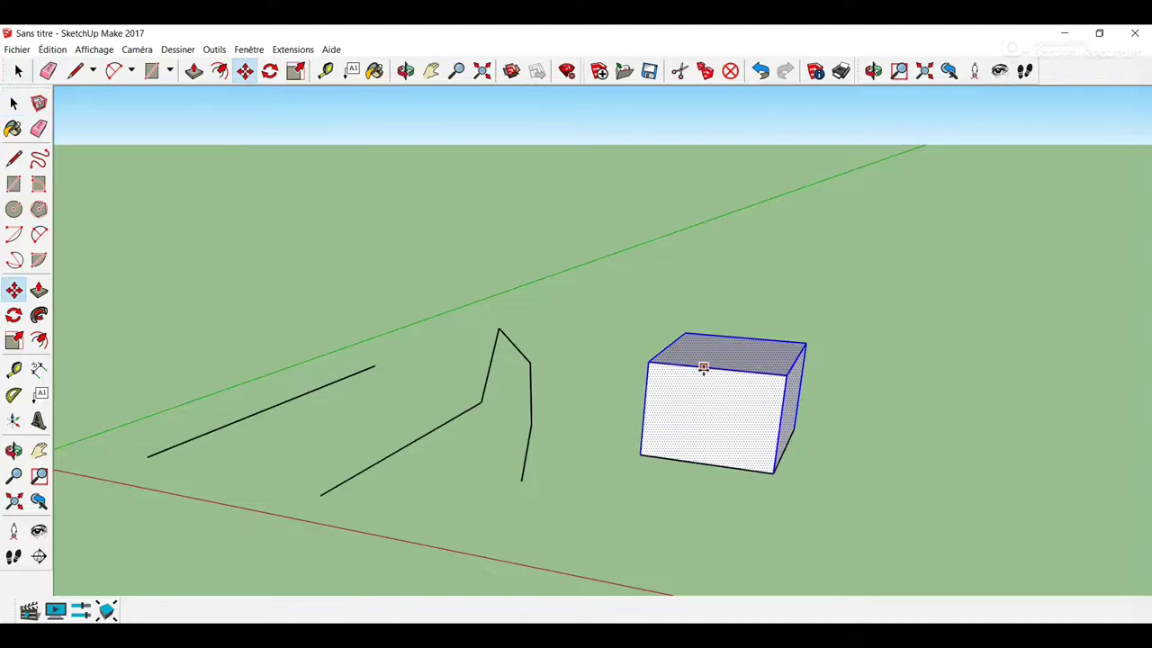
click(700, 369)
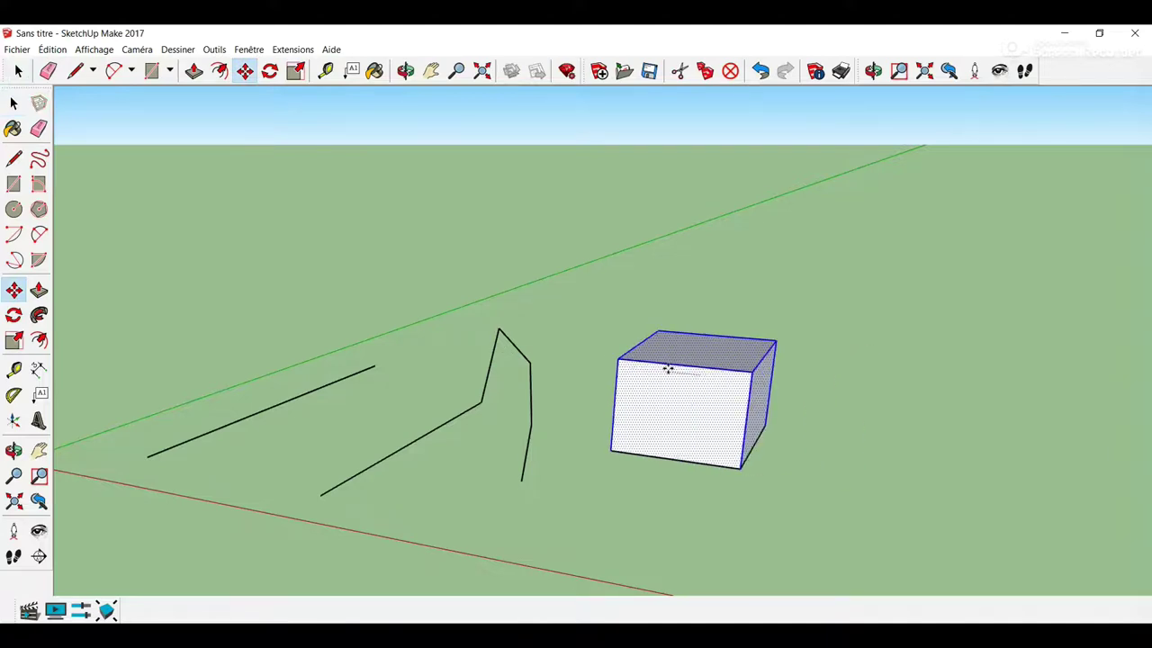
click(738, 385)
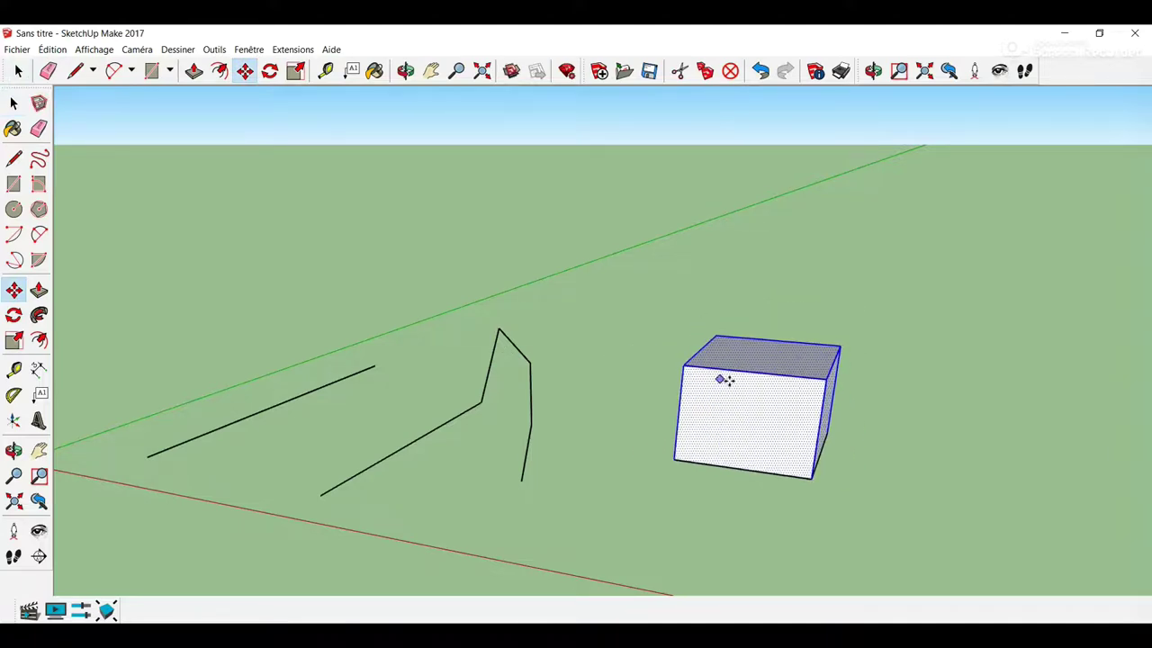
click(12, 102)
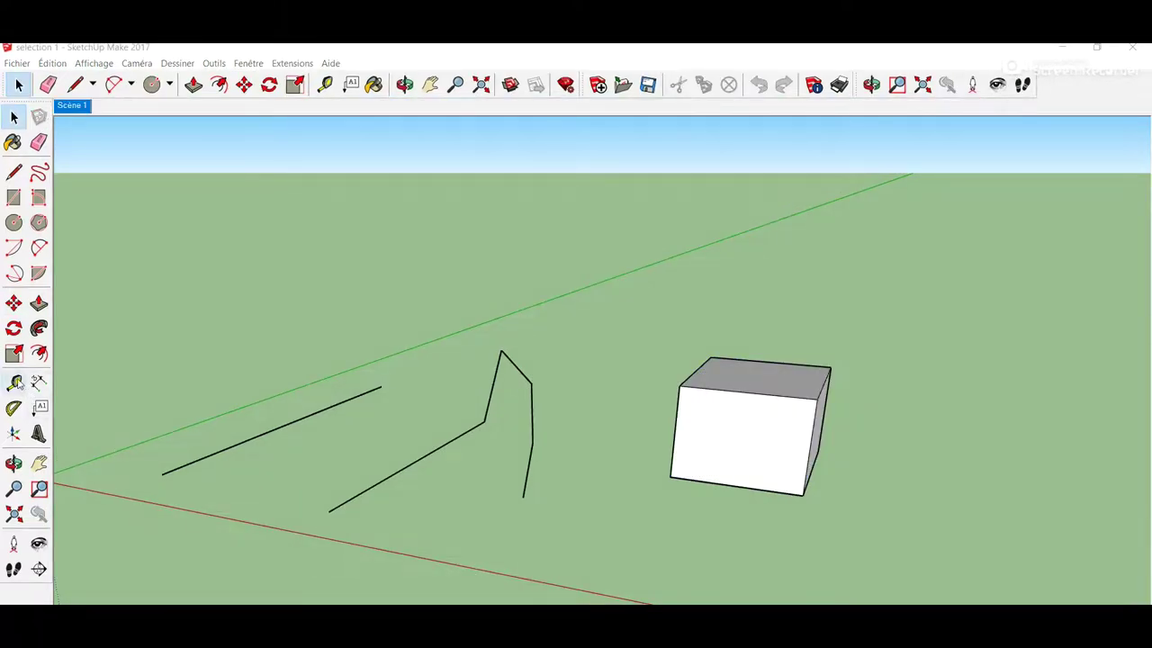
- Briefly try Tape Measure, undo the last change, and show the Fenêtre > Palette 1 panel list
click(18, 383)
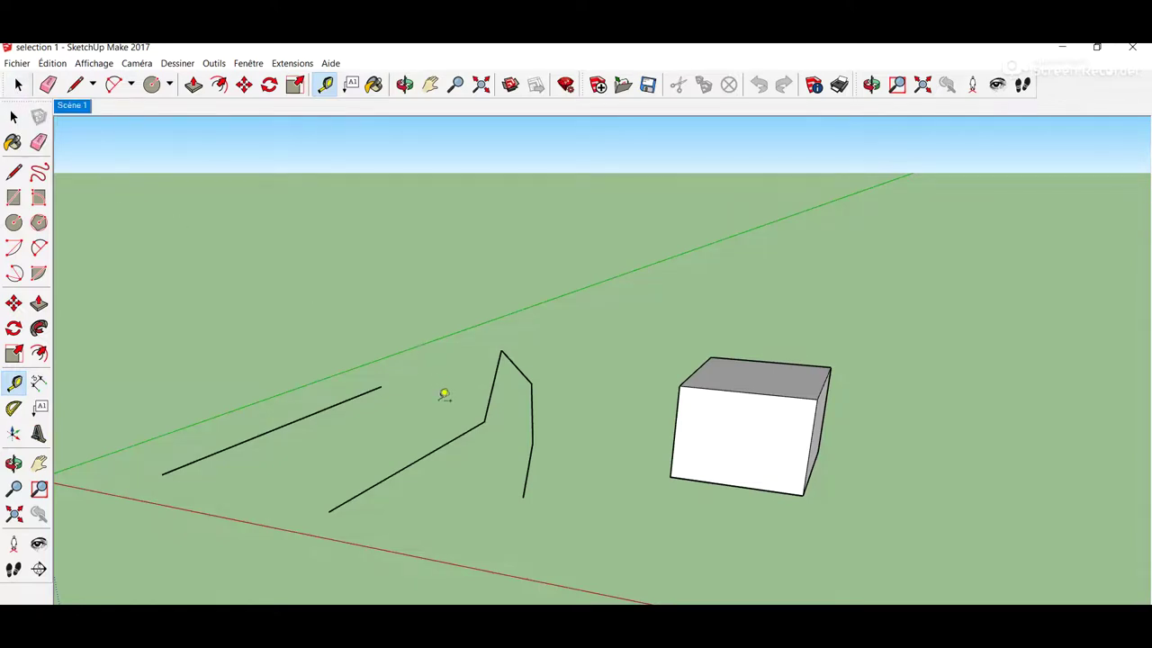
key(space)
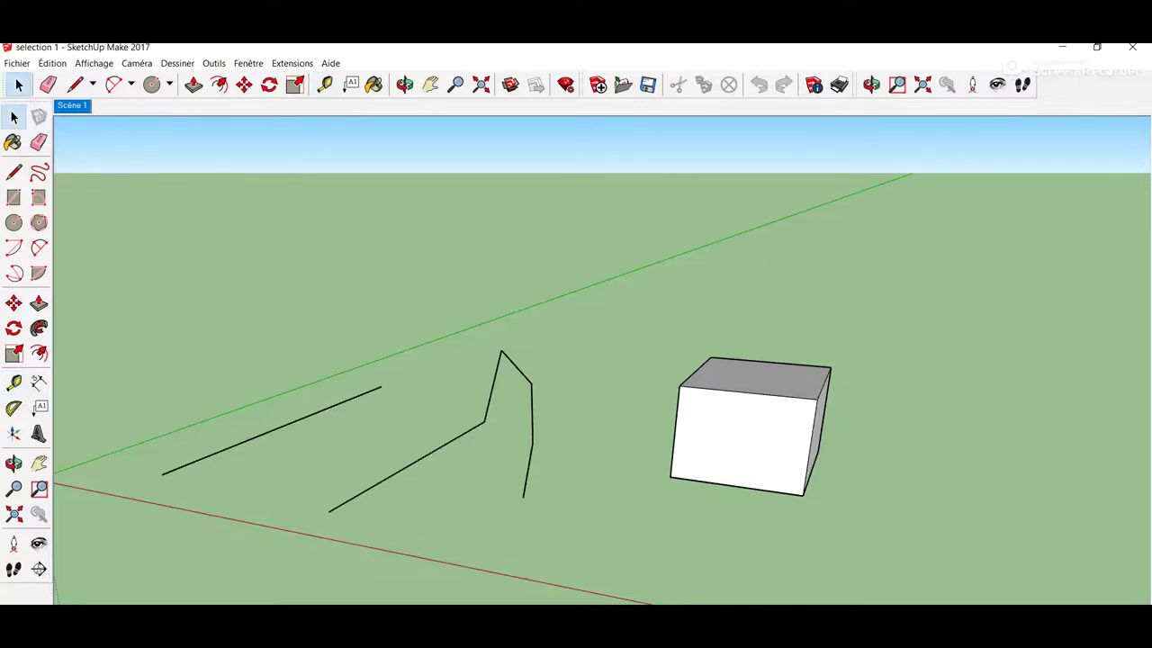
key(ctrl+z)
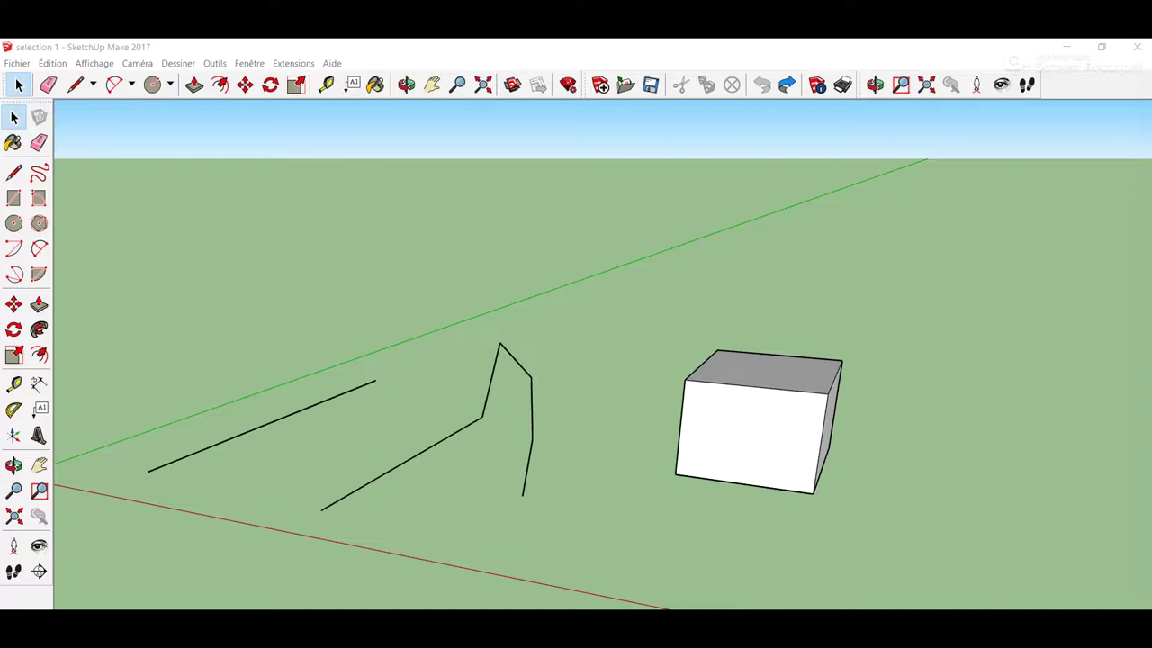
click(248, 65)
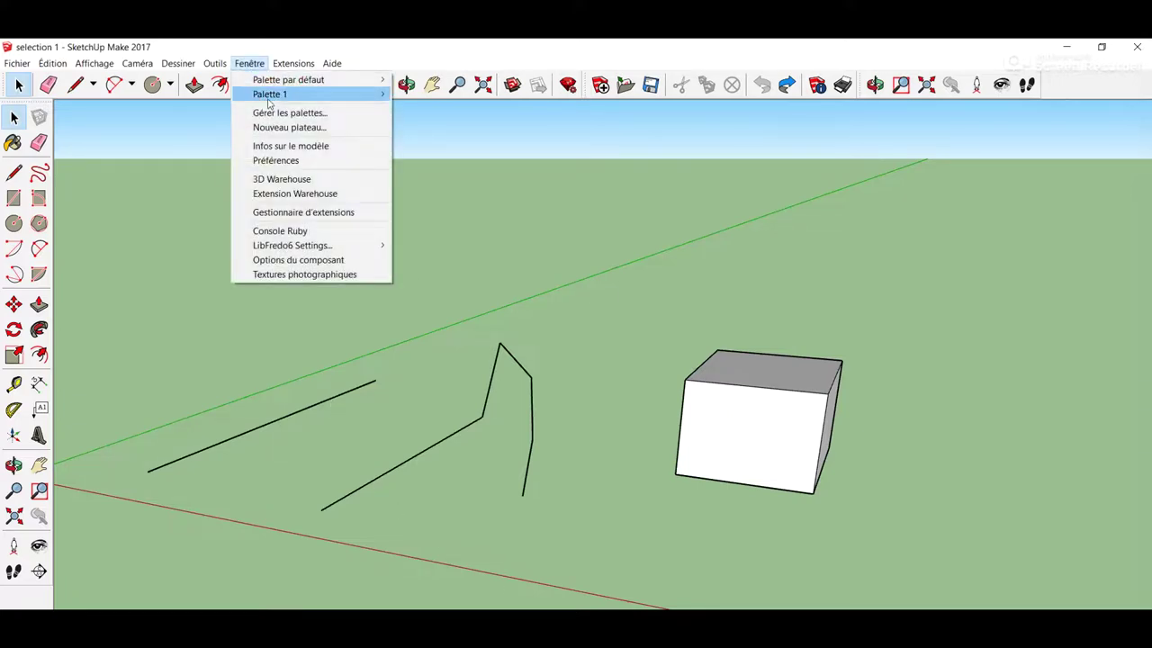
mouse_move(270, 93)
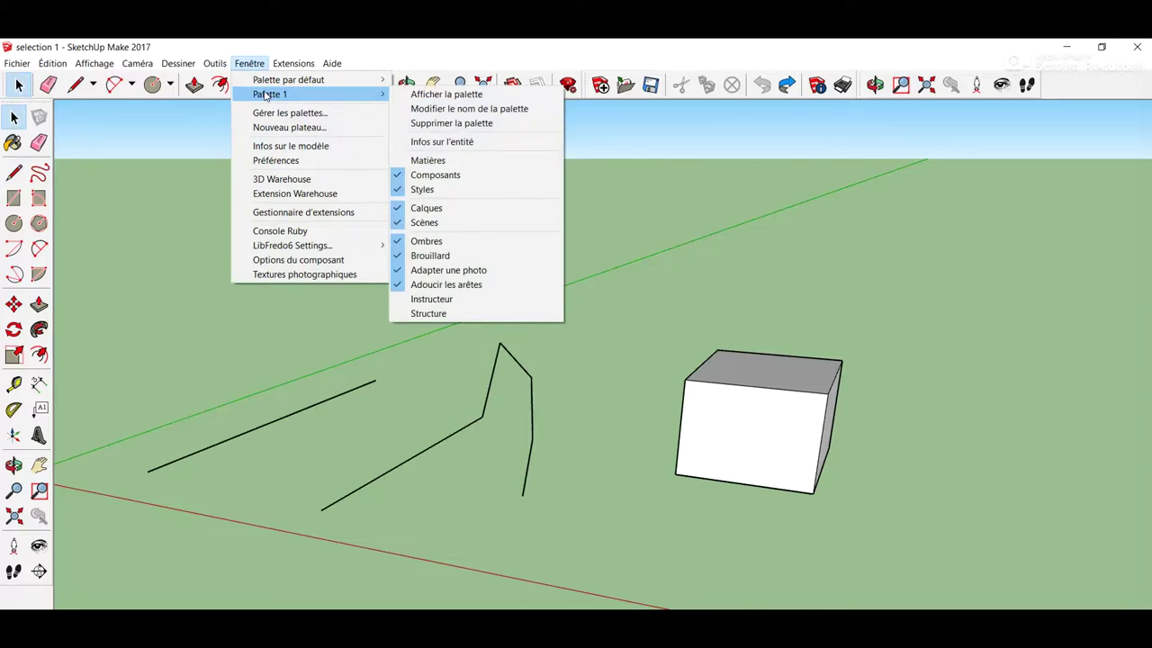
- Add Infos sur l'entité, then inspect the box's 1,5 m² front face and 1,43 m top edge
click(455, 150)
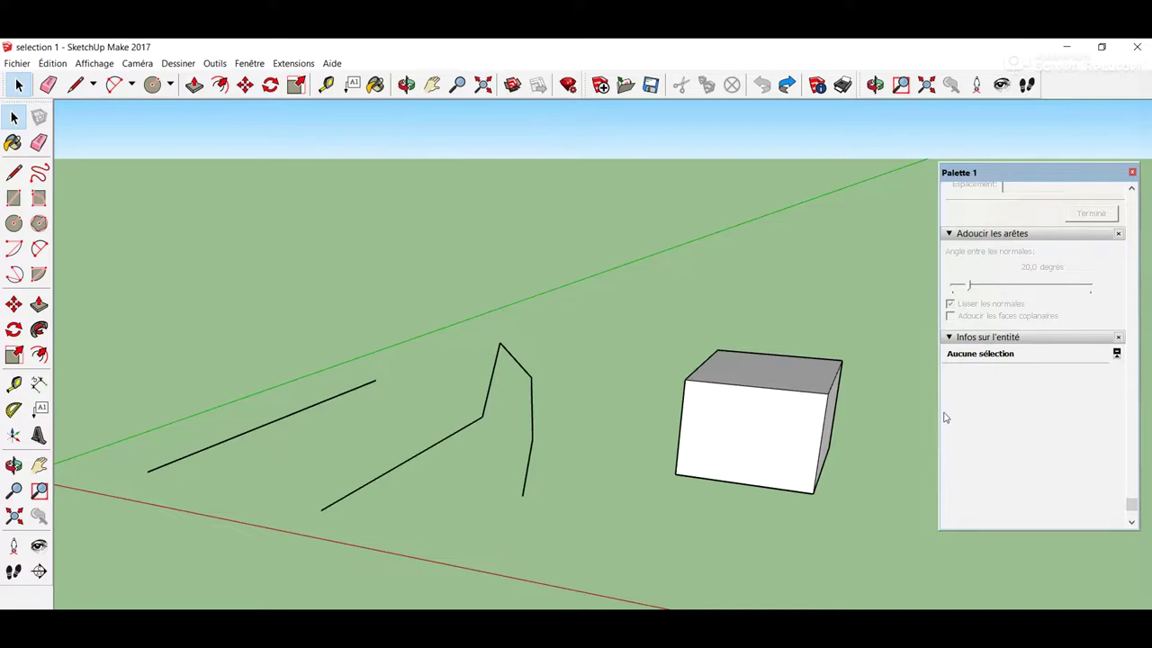
click(745, 450)
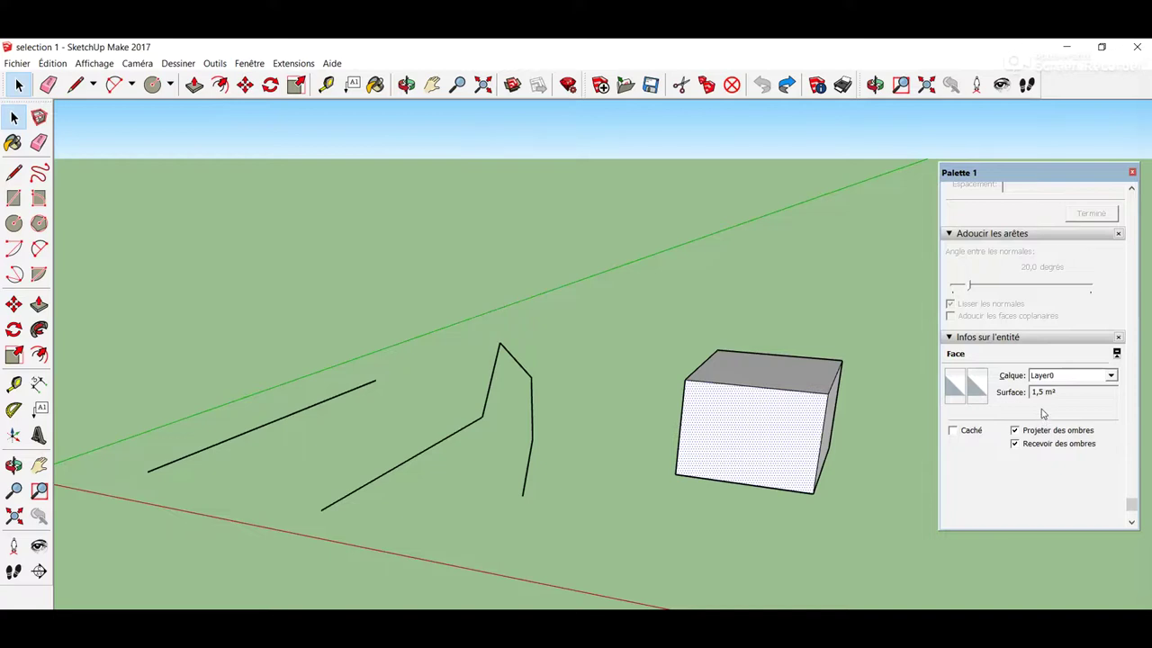
click(751, 388)
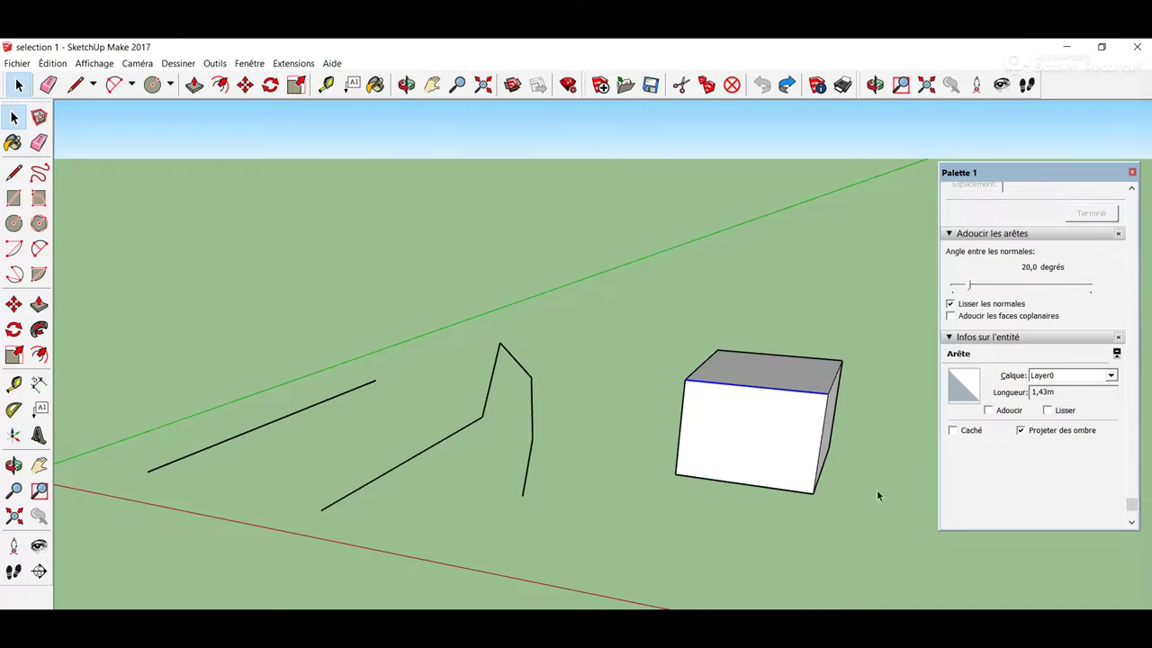
click(14, 223)
- Draw a 0,37 m radius, 24-segment circle in front of the box, then inspect its edge and face
click(580, 545)
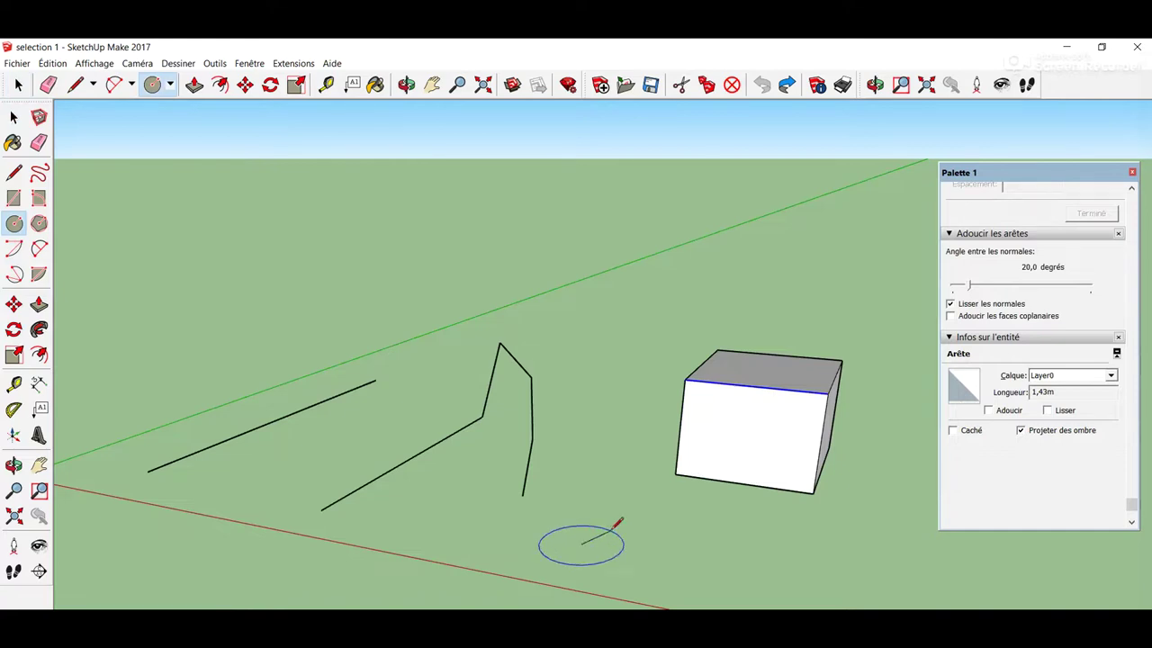
click(617, 522)
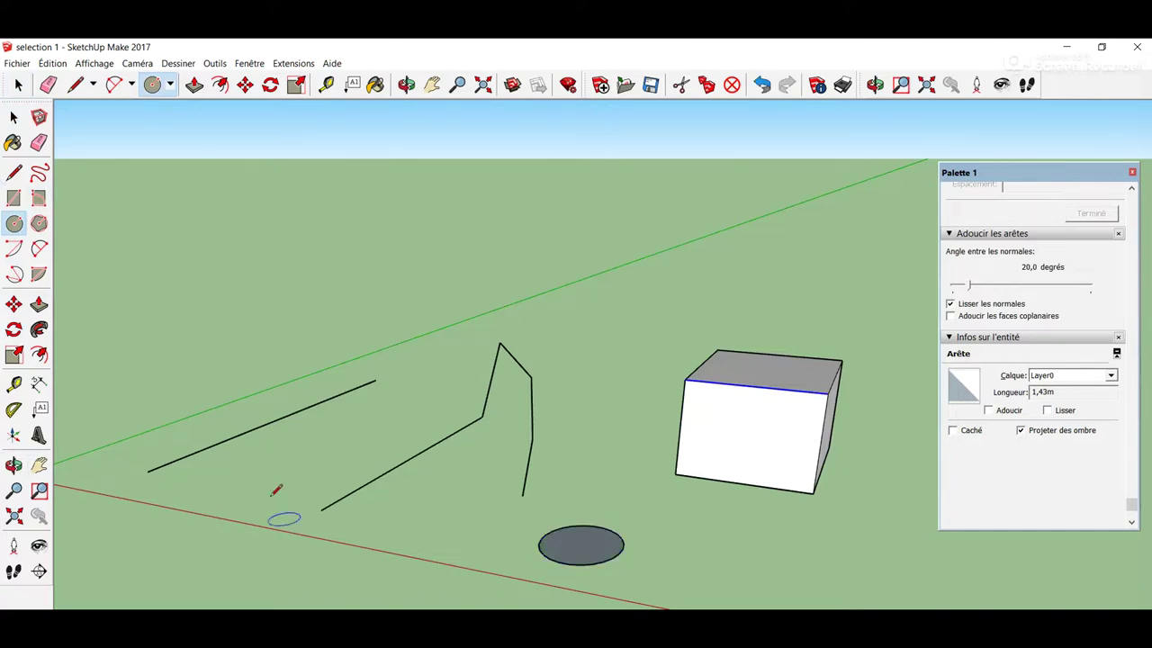
key(space)
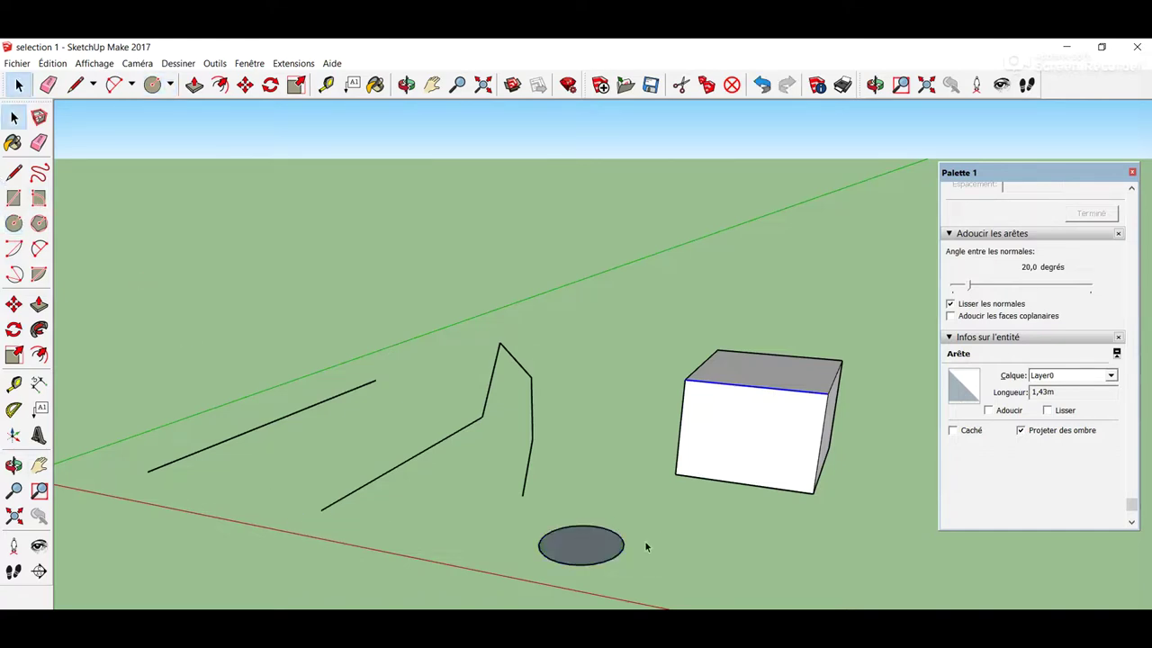
click(621, 555)
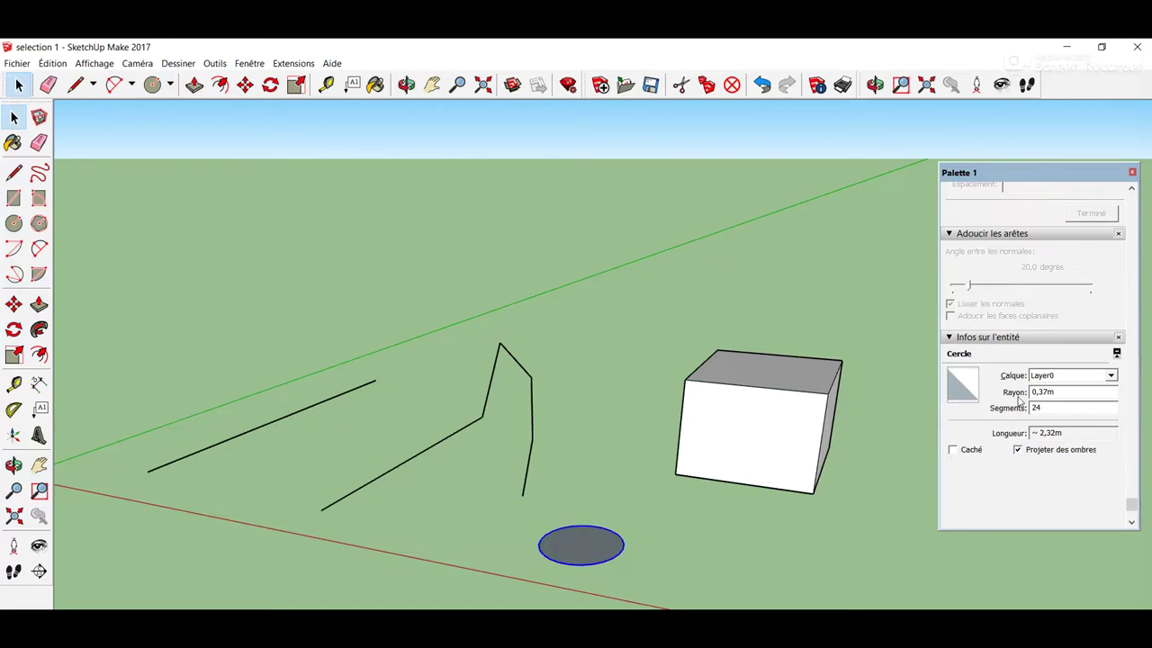
click(584, 553)
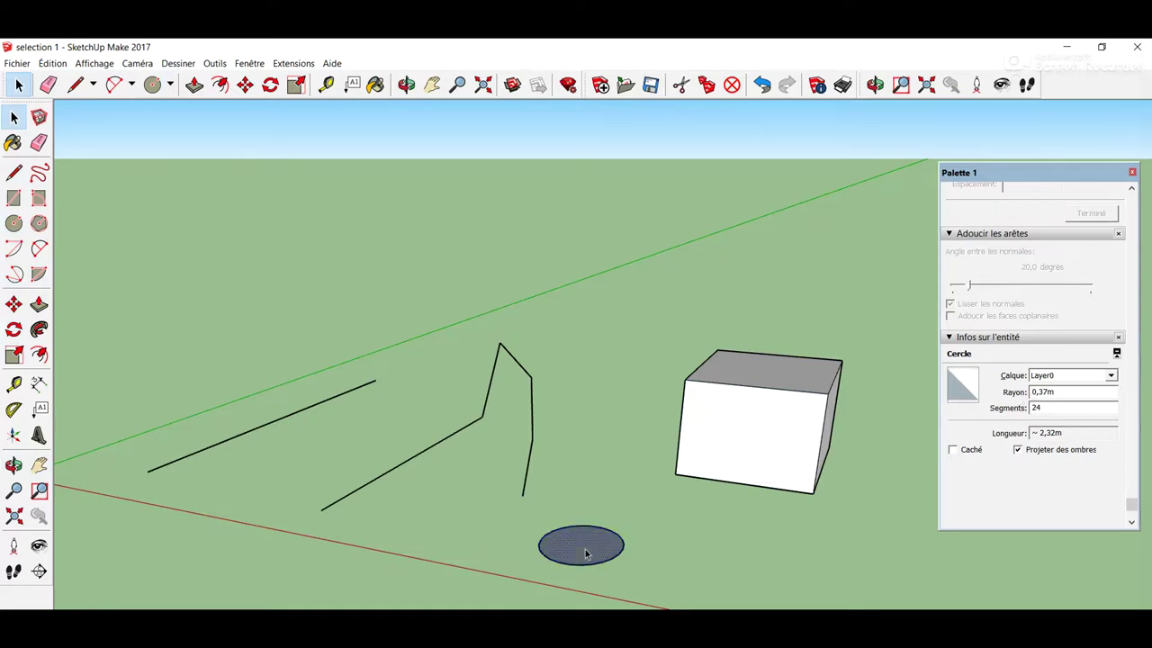